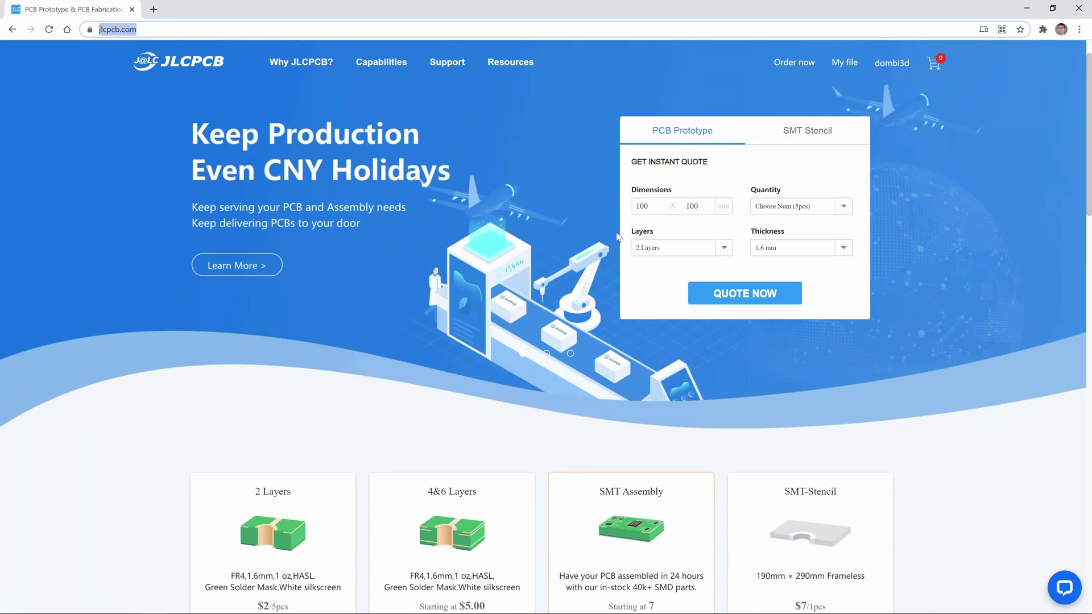
- Request an instant quote for a 100 × 100 mm, 2-layer PCB prototype and look over the order options
{"action": "left_click", "coordinate": [771, 294]}
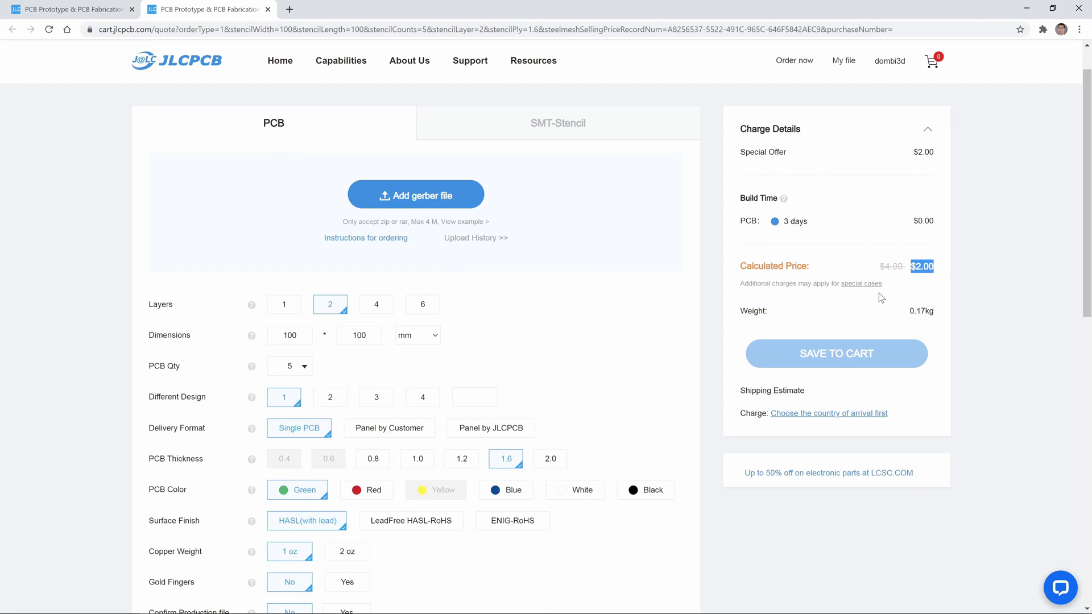
{"action": "scroll", "coordinate": [497, 495], "scroll_direction": "down", "scroll_amount": 6}
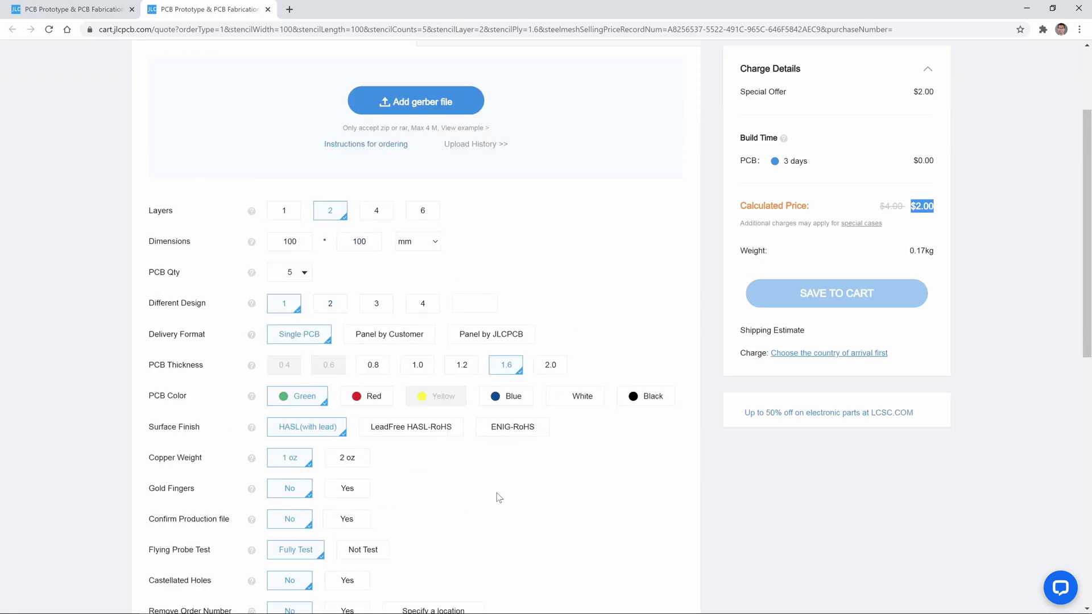
{"action": "scroll", "coordinate": [498, 489], "scroll_direction": "up", "scroll_amount": 4}
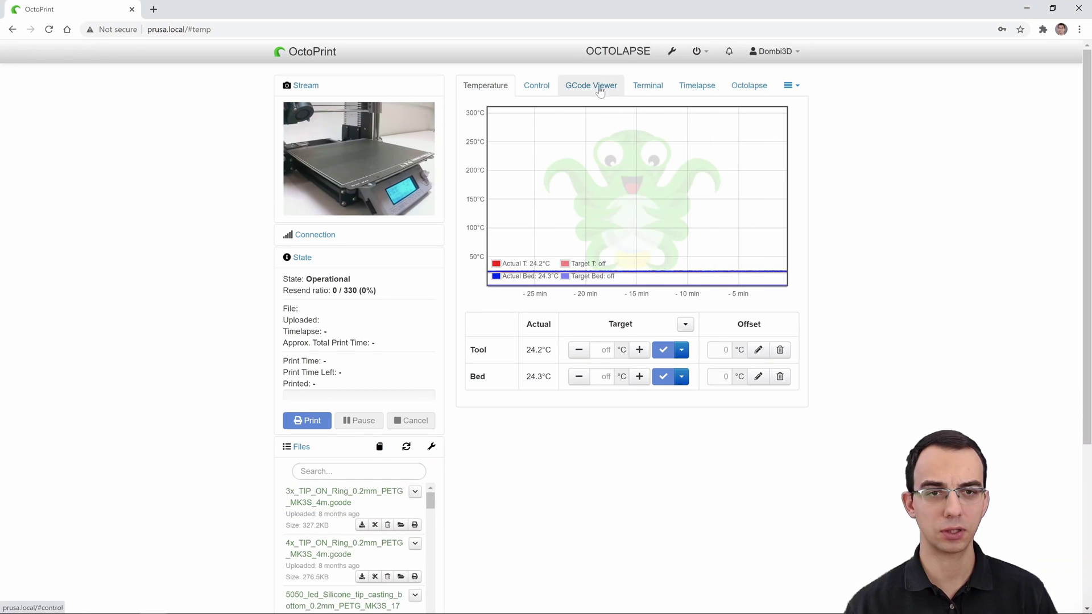
- Check the installed OctoPrint plugins for "prusa" in the Plugin Manager settings and close the settings
{"action": "left_click", "coordinate": [672, 52]}
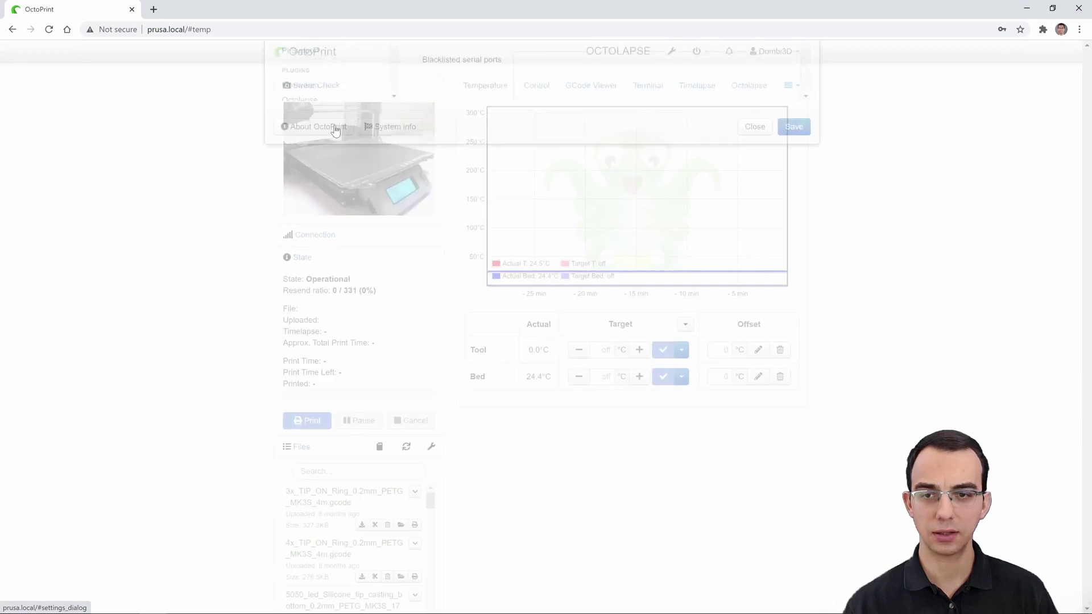
{"action": "left_click", "coordinate": [317, 394]}
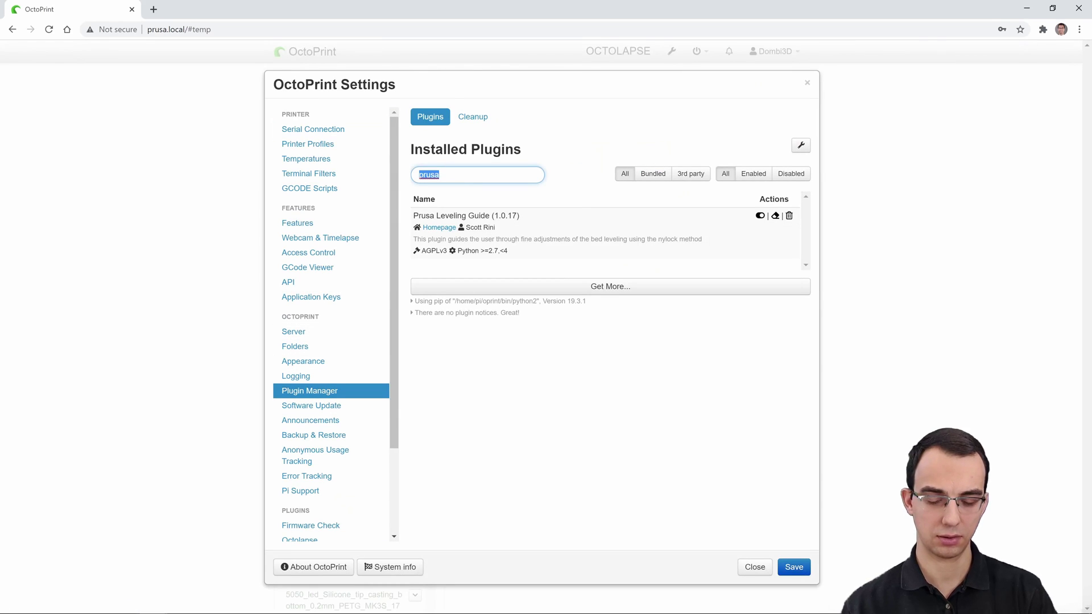
{"action": "type", "text": "prusa"}
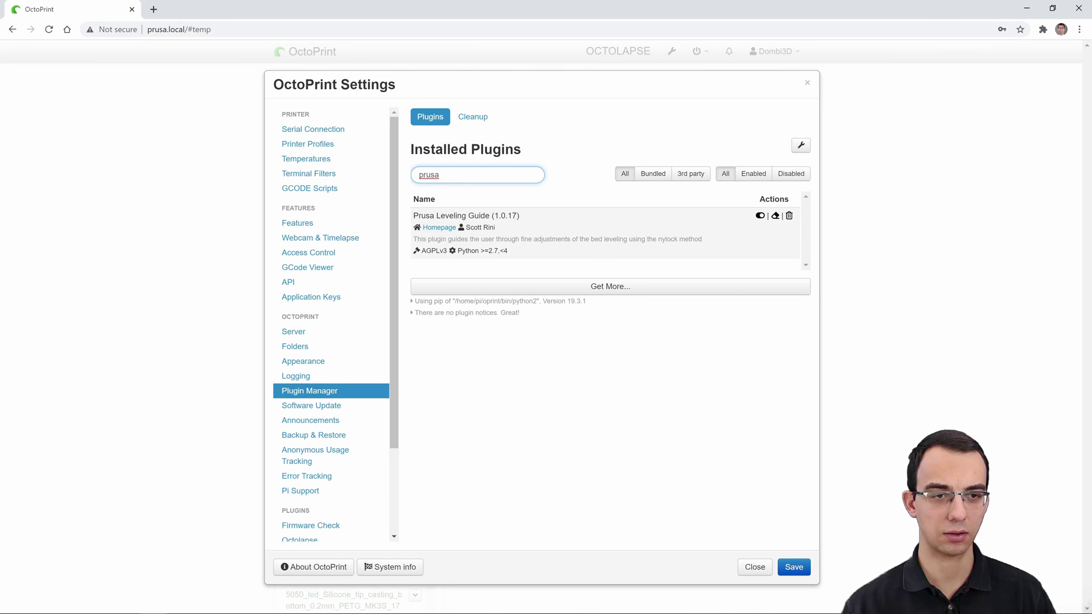
{"action": "left_click", "coordinate": [807, 85]}
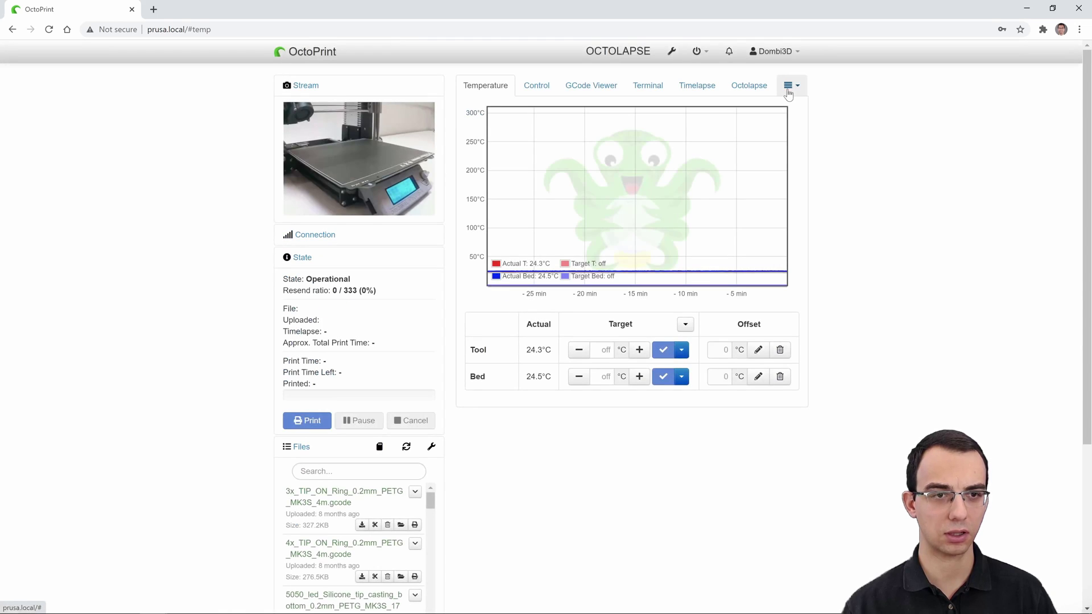
- Open the Prusa Leveling Guide, skim the GitHub article on bed leveling without wave springs, and return to OctoPrint
{"action": "left_click", "coordinate": [799, 91]}
{"action": "left_click", "coordinate": [776, 110]}
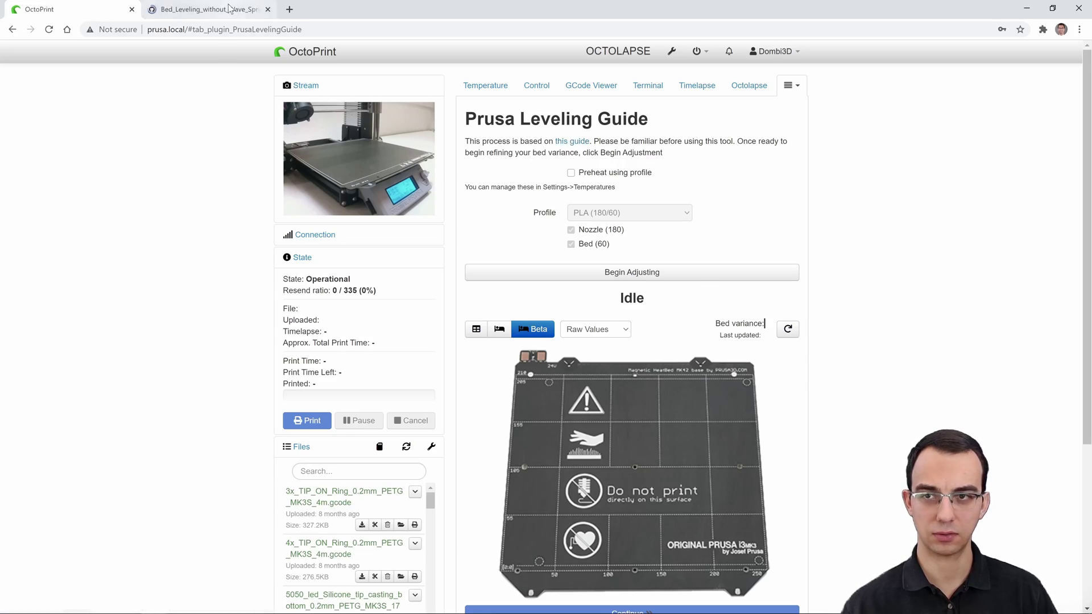
{"action": "key", "text": "ctrl+Tab"}
{"action": "scroll", "coordinate": [546, 324], "scroll_direction": "down", "scroll_amount": 8}
{"action": "scroll", "coordinate": [446, 351], "scroll_direction": "down", "scroll_amount": 20}
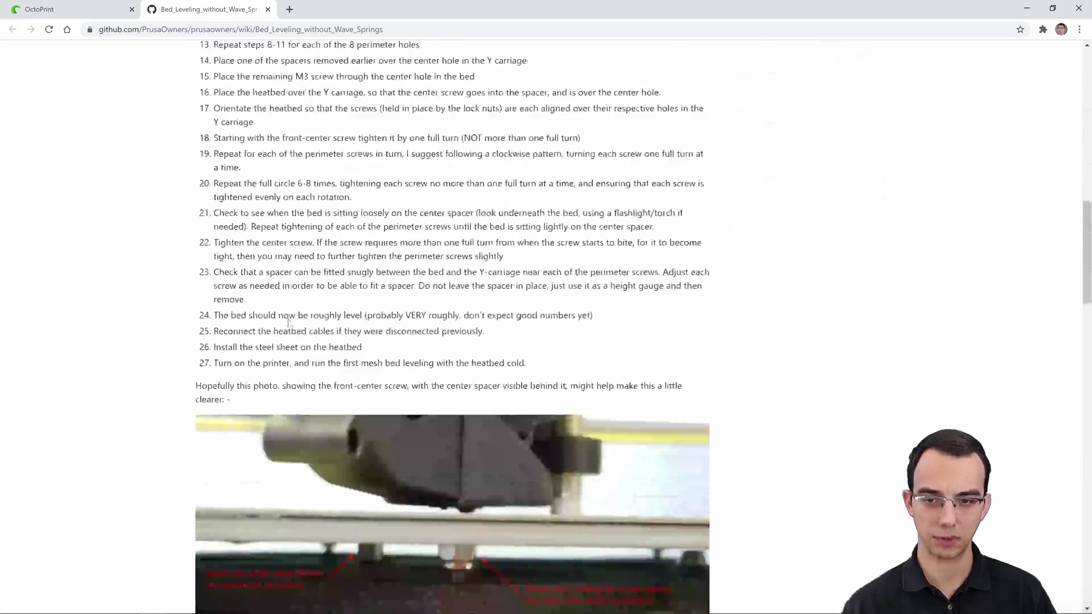
{"action": "scroll", "coordinate": [380, 324], "scroll_direction": "up", "scroll_amount": 15}
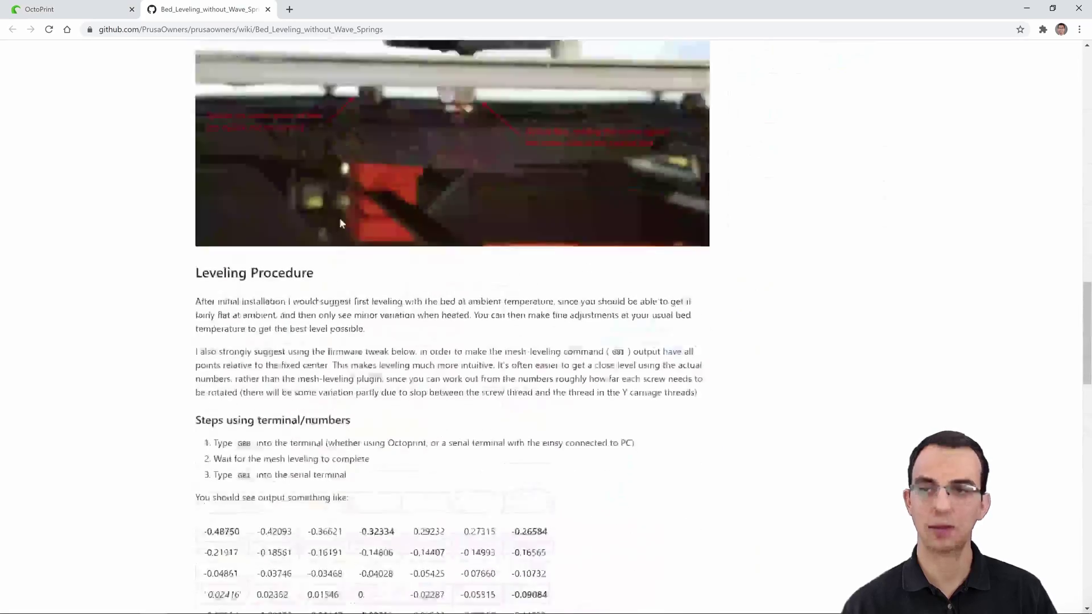
{"action": "left_click", "coordinate": [75, 6]}
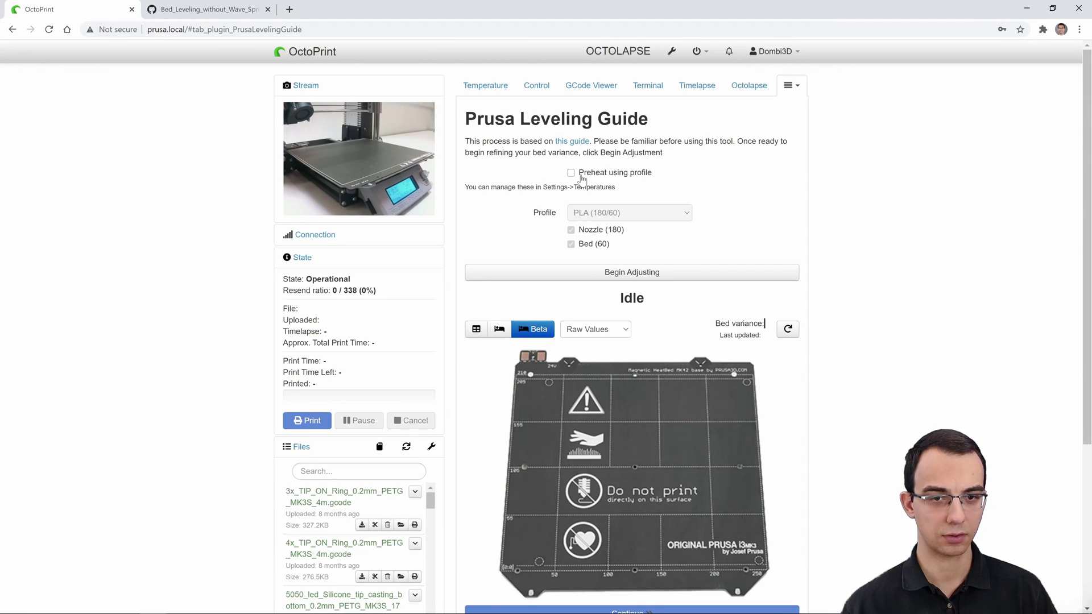
- Enable preheating using a profile and look through the available profiles, keeping PLA (180/60)
{"action": "left_click", "coordinate": [582, 176]}
{"action": "left_click", "coordinate": [603, 212]}
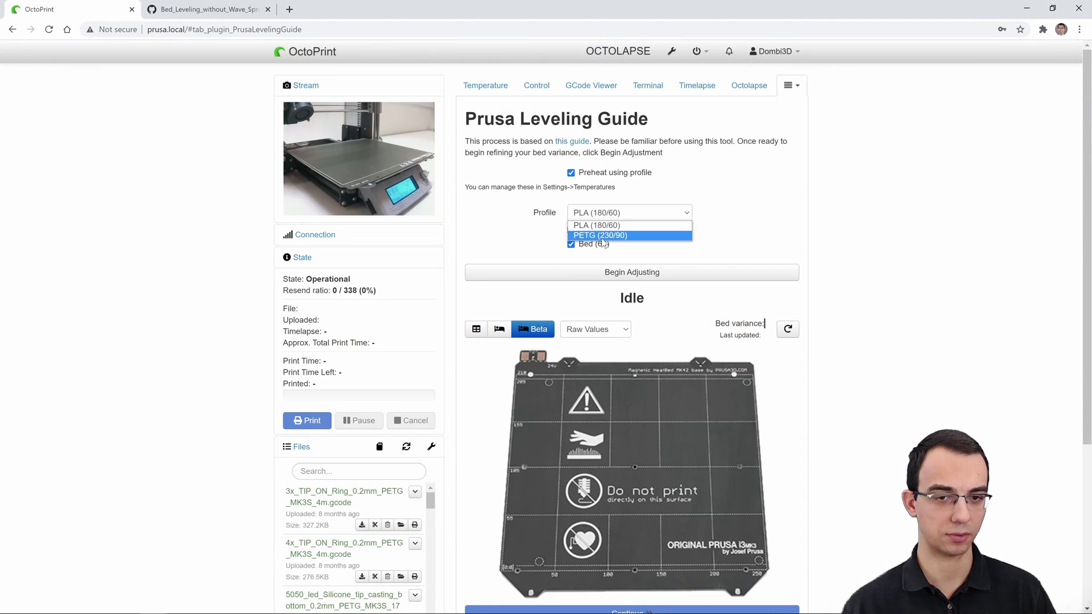
{"action": "left_click", "coordinate": [754, 208]}
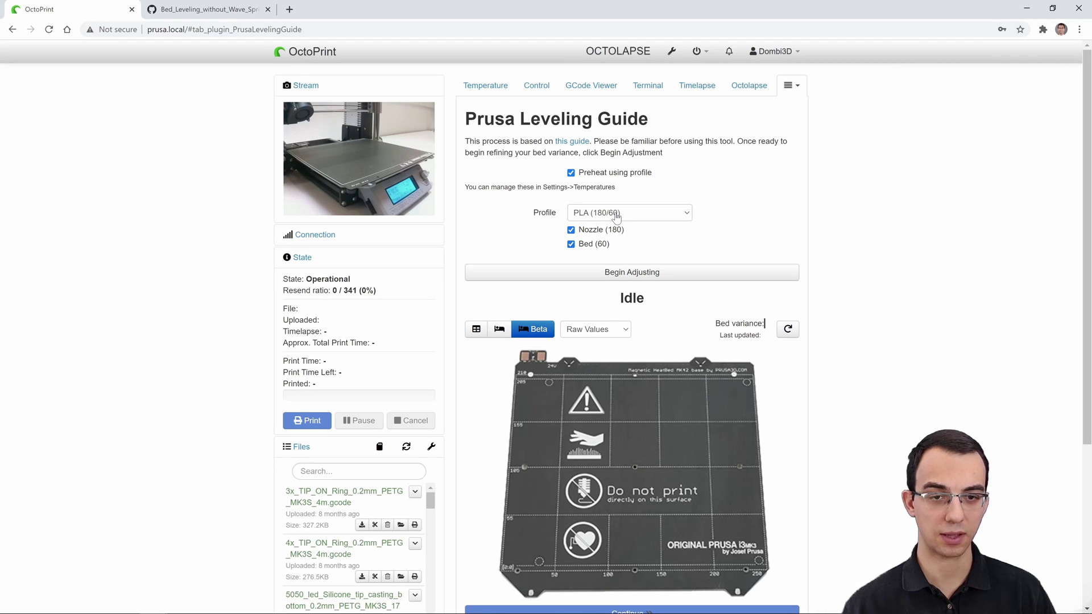
{"action": "left_click", "coordinate": [617, 217]}
{"action": "left_click", "coordinate": [593, 217]}
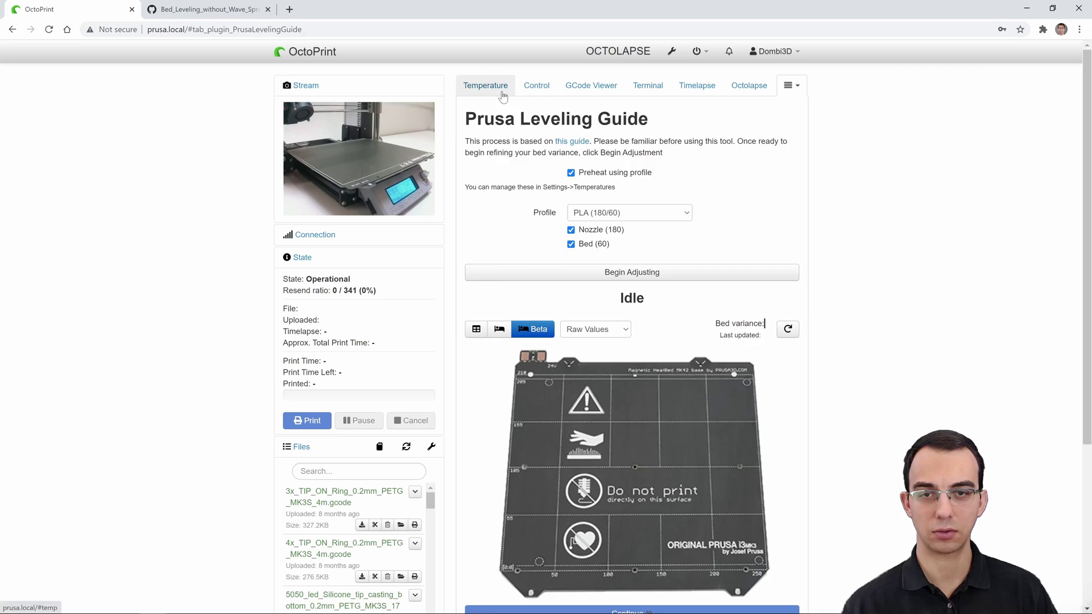
- View the Temperature page, return to the Prusa Leveling Guide and turn off preheating using a profile
{"action": "left_click", "coordinate": [503, 96]}
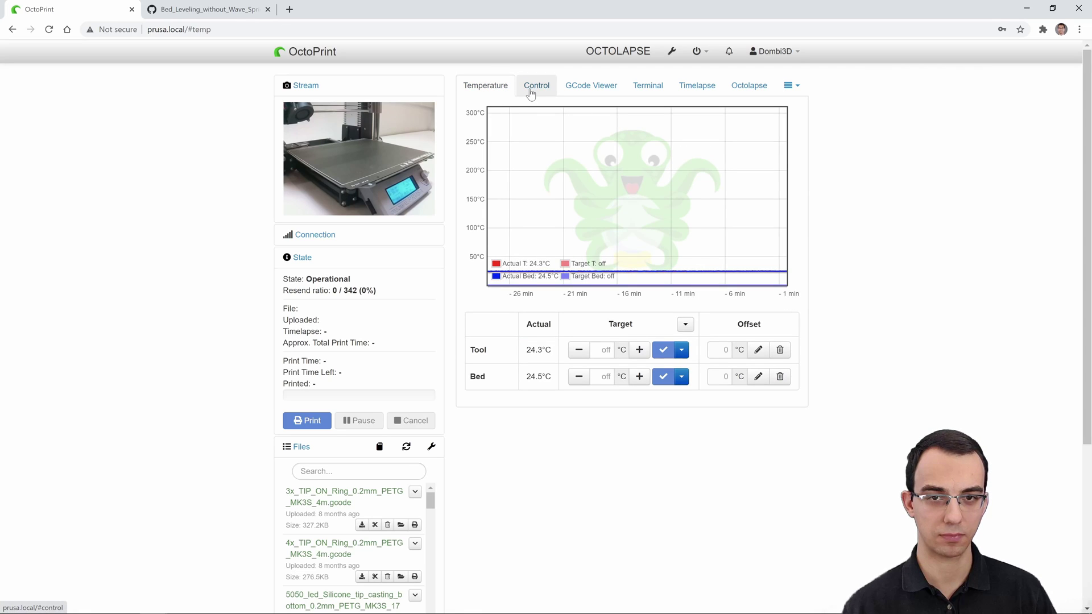
{"action": "left_click", "coordinate": [790, 85]}
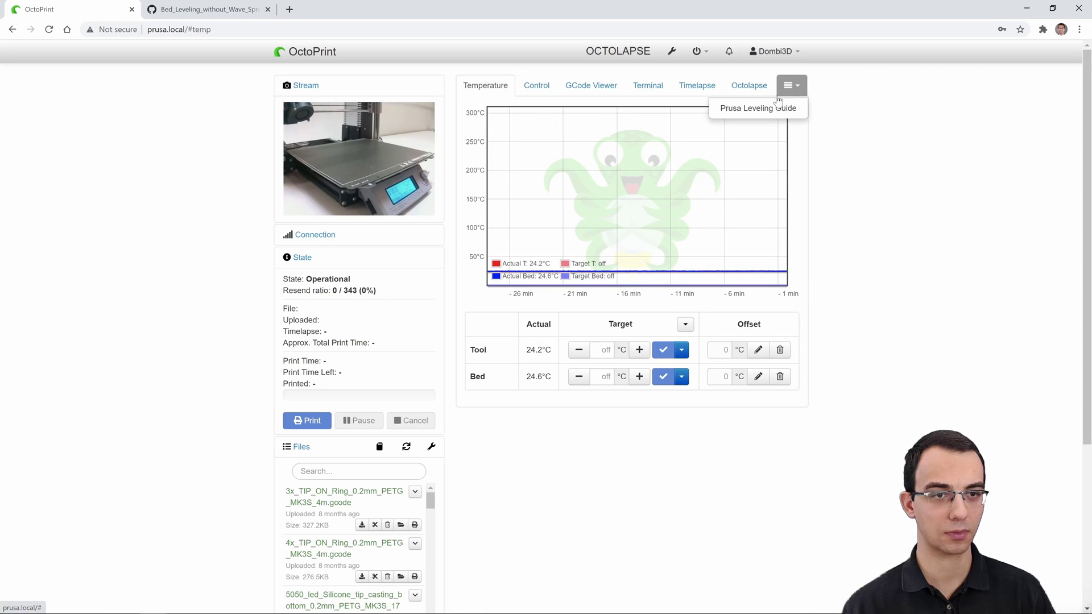
{"action": "left_click", "coordinate": [756, 108]}
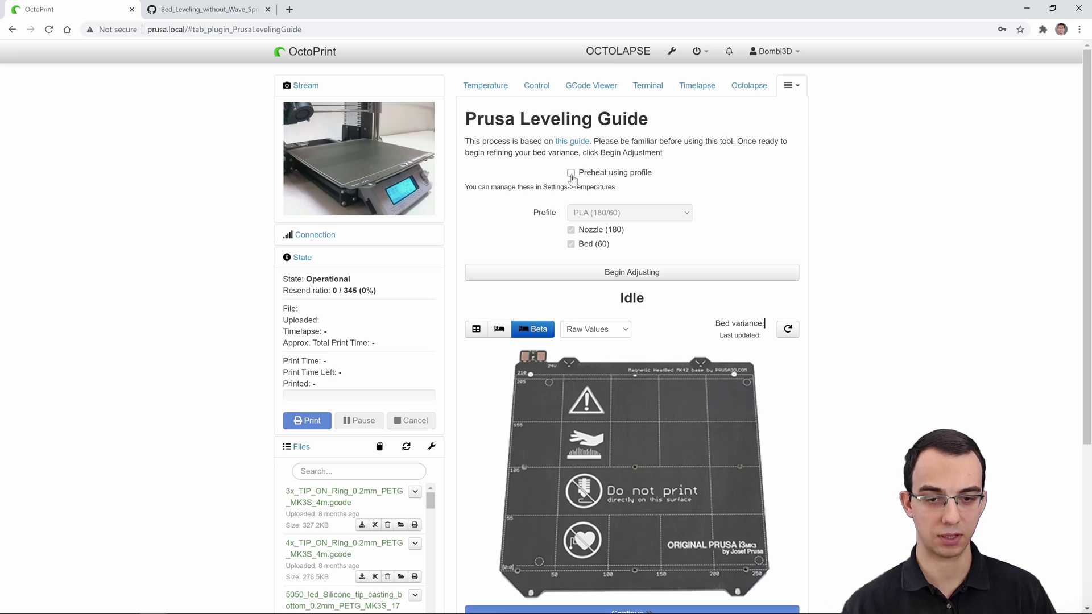
- Show the bed corrections in the standard, non-beta bed view with the values given in degrees
{"action": "scroll", "coordinate": [847, 310], "scroll_direction": "down", "scroll_amount": 3}
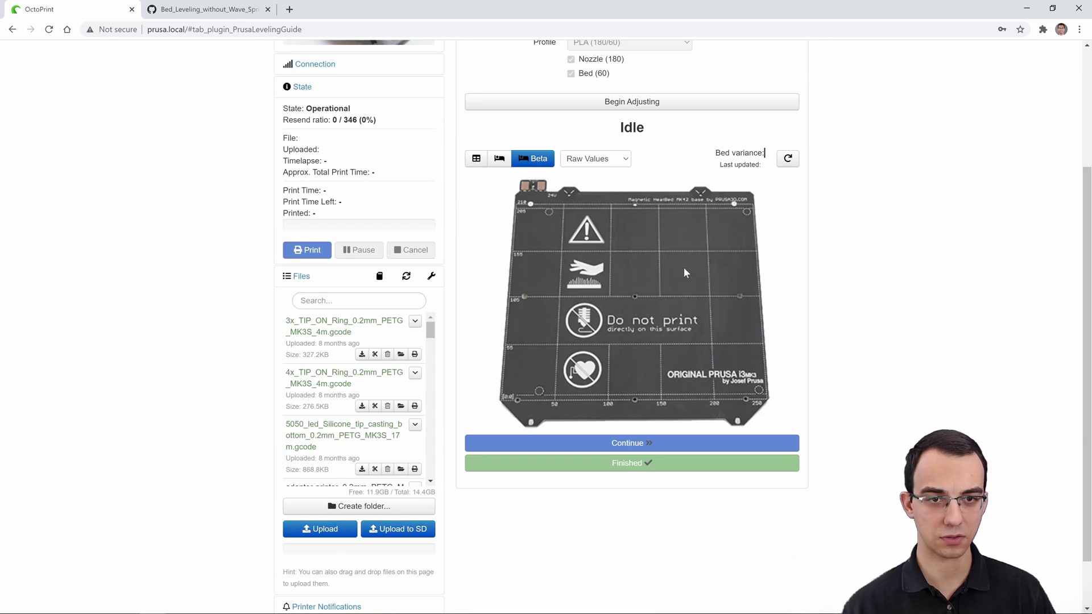
{"action": "scroll", "coordinate": [835, 403], "scroll_direction": "up", "scroll_amount": 2}
{"action": "left_click", "coordinate": [499, 272]}
{"action": "left_click", "coordinate": [626, 274]}
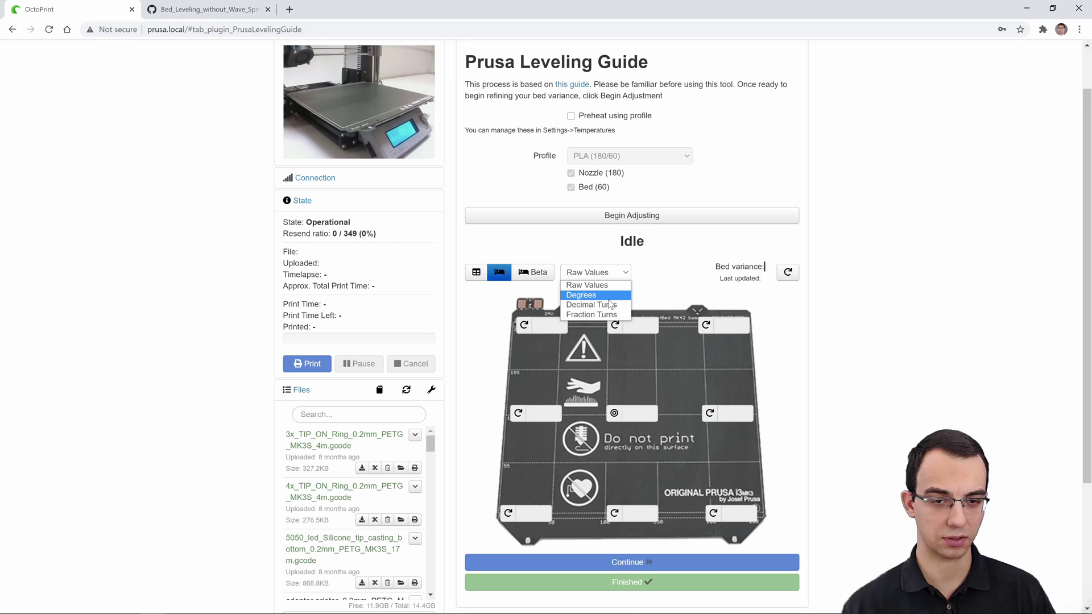
{"action": "left_click", "coordinate": [608, 297]}
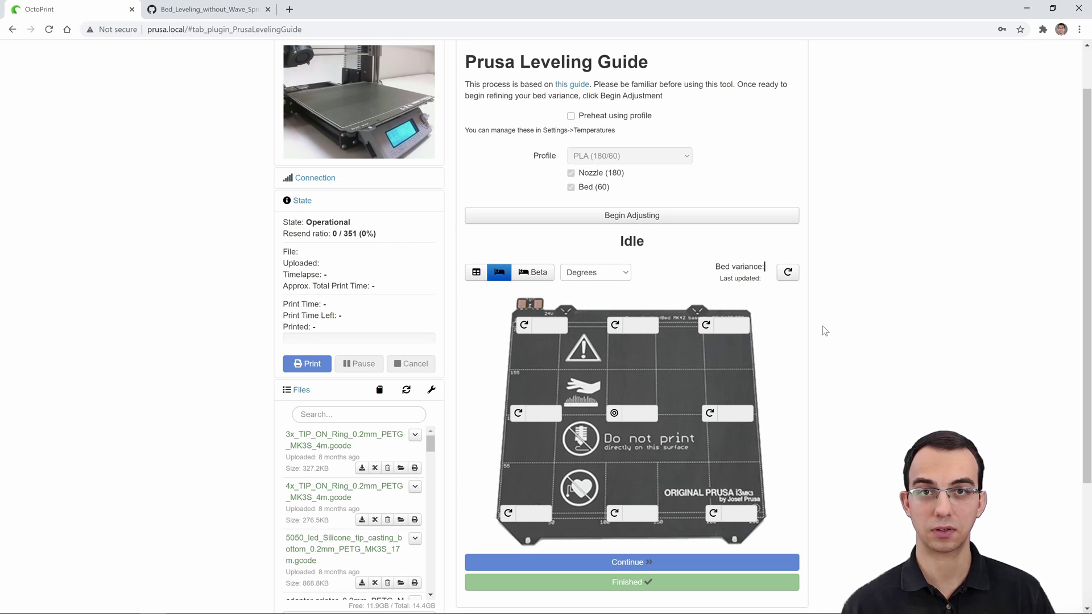
- Begin adjusting in the Prusa Leveling Guide to run the first mesh level measurement without preheating
{"action": "scroll", "coordinate": [883, 275], "scroll_direction": "up", "scroll_amount": 1}
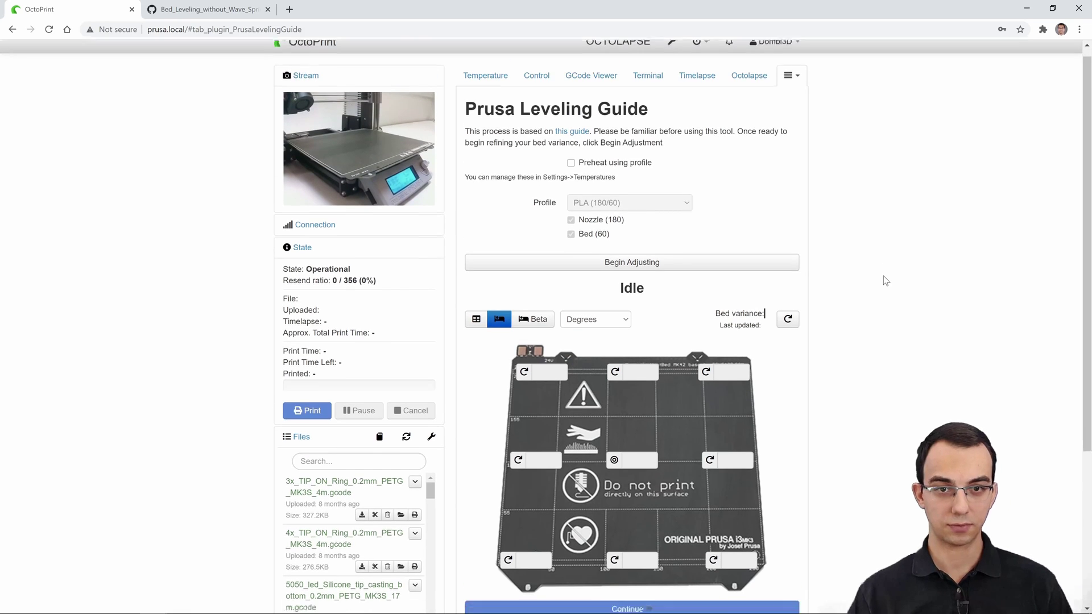
{"action": "scroll", "coordinate": [883, 275], "scroll_direction": "down", "scroll_amount": 1}
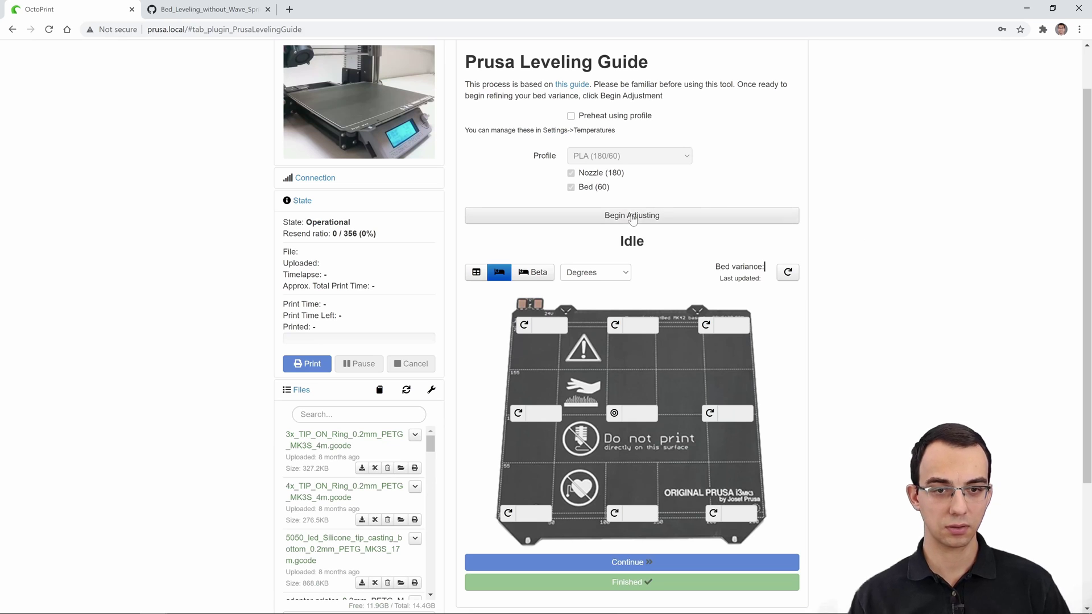
{"action": "left_click", "coordinate": [612, 222]}
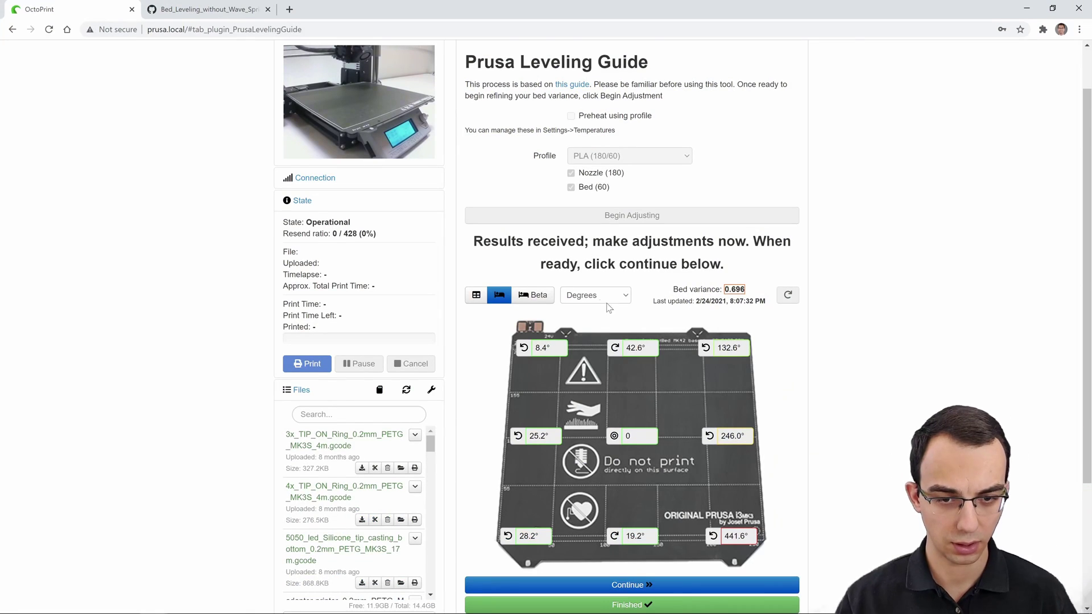
- Continue the leveling process to take the second mesh measurement after adjusting the bed screws
{"action": "scroll", "coordinate": [625, 512], "scroll_direction": "down", "scroll_amount": 1}
{"action": "left_click", "coordinate": [629, 524]}
{"action": "scroll", "coordinate": [629, 546], "scroll_direction": "up", "scroll_amount": 1}
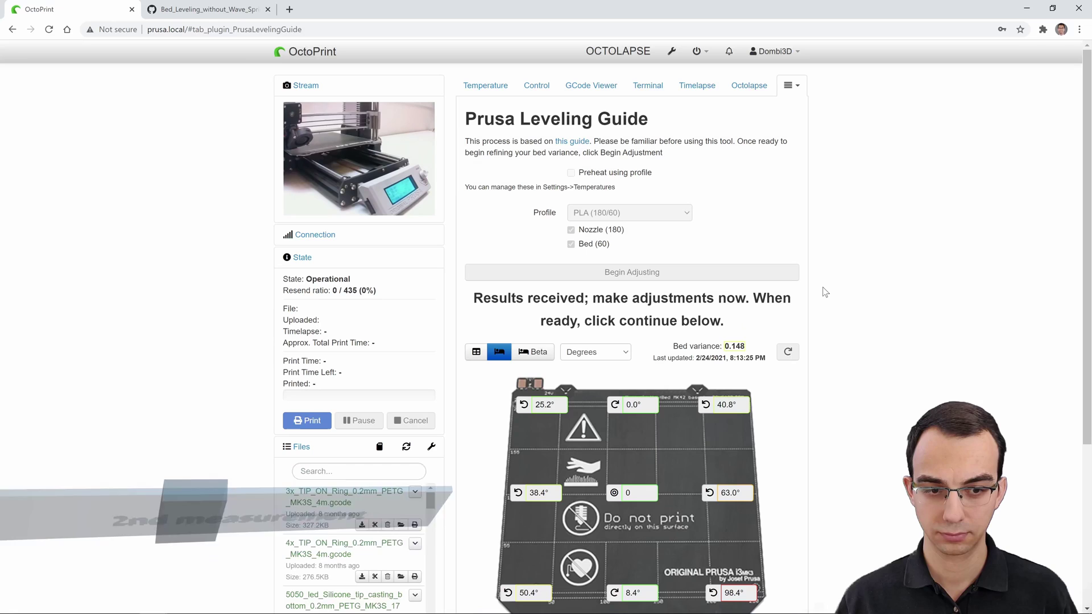
- Examine the updated bed variance and the screw corrections shown on the bed view
{"action": "scroll", "coordinate": [734, 327], "scroll_direction": "down", "scroll_amount": 1}
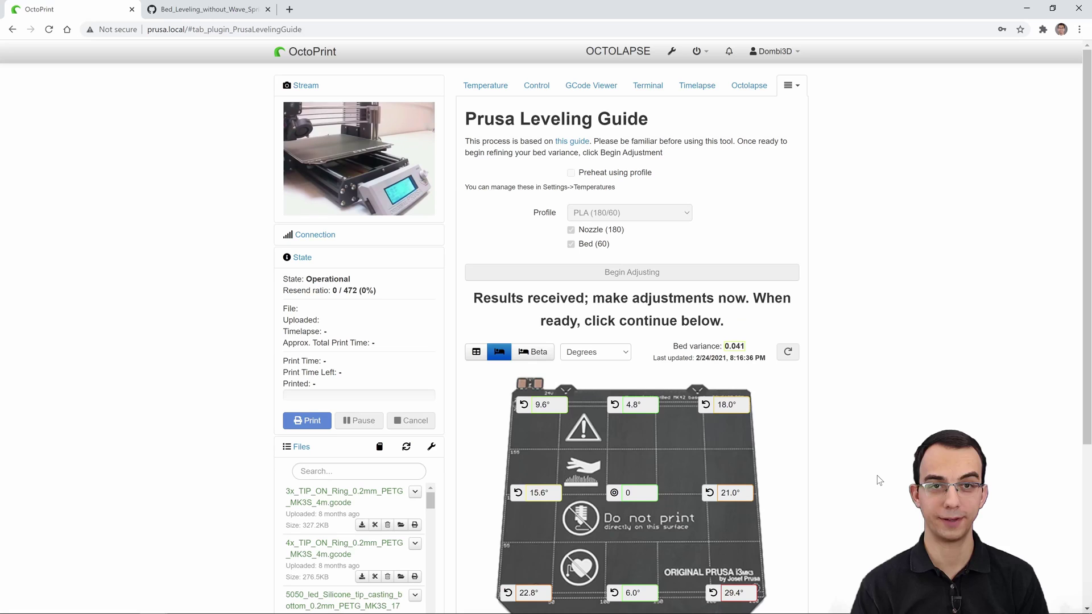
{"action": "scroll", "coordinate": [861, 402], "scroll_direction": "down", "scroll_amount": 2}
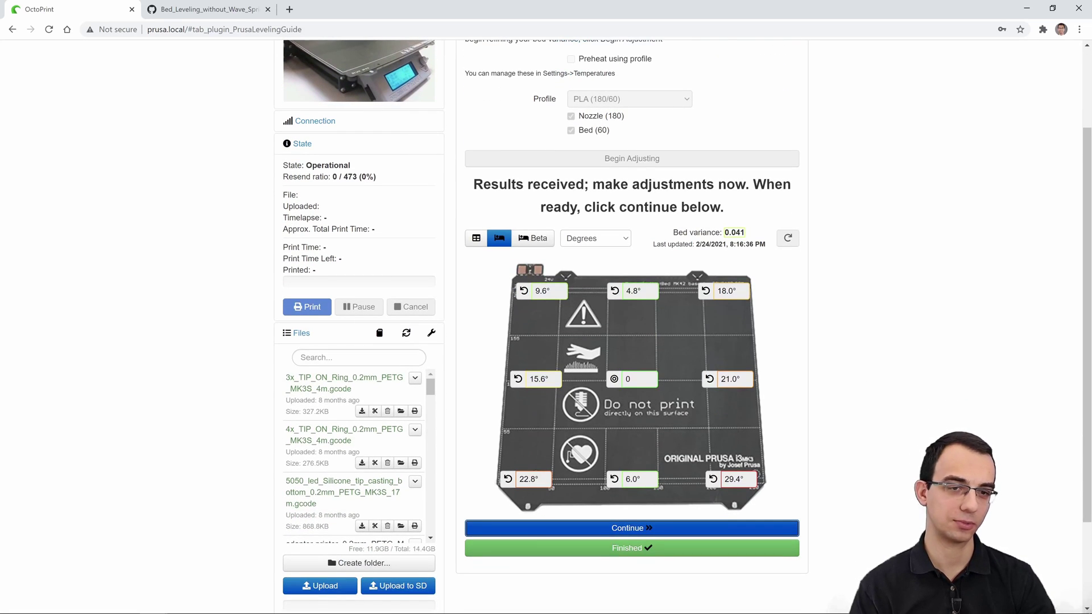
{"action": "left_click_drag", "start_coordinate": [725, 232], "coordinate": [732, 232]}
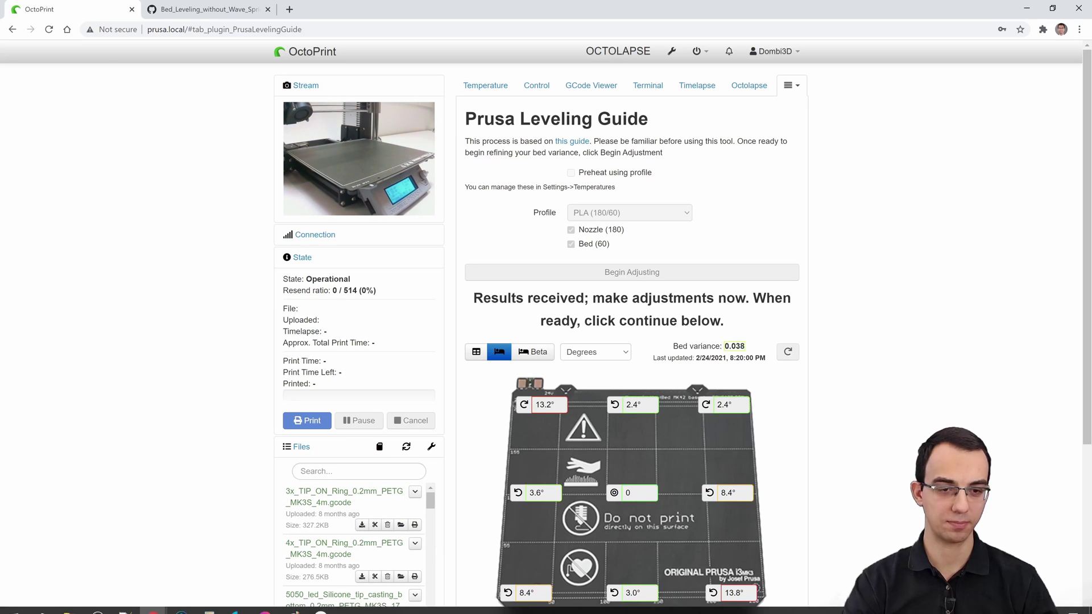
- Try displaying the bed corrections in decimal turns and switch the units back to degrees
{"action": "scroll", "coordinate": [626, 341], "scroll_direction": "down", "scroll_amount": 2}
{"action": "left_click", "coordinate": [601, 239]}
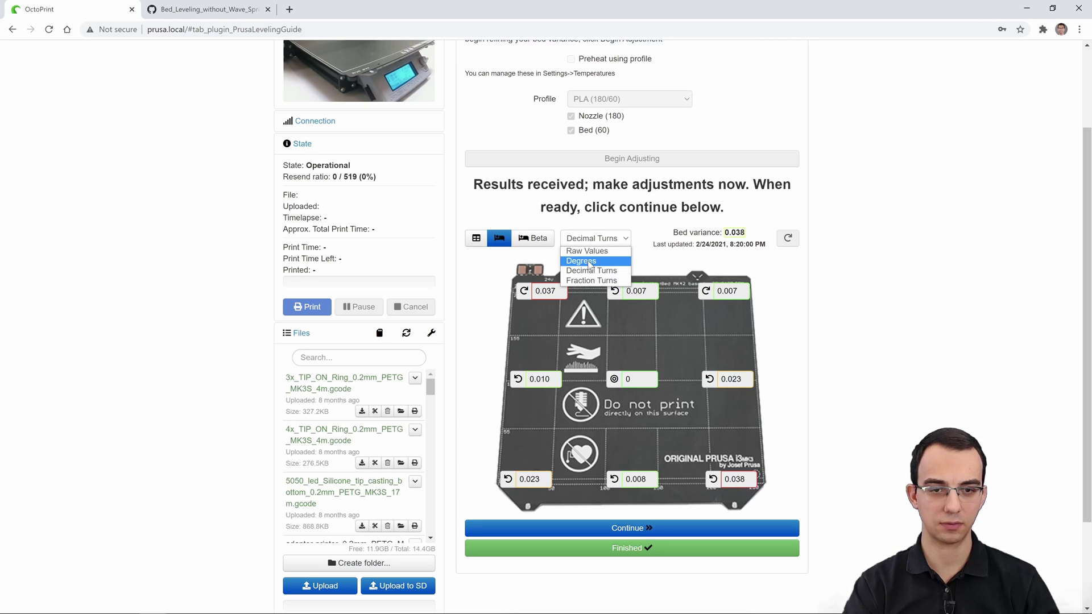
{"action": "left_click", "coordinate": [589, 261]}
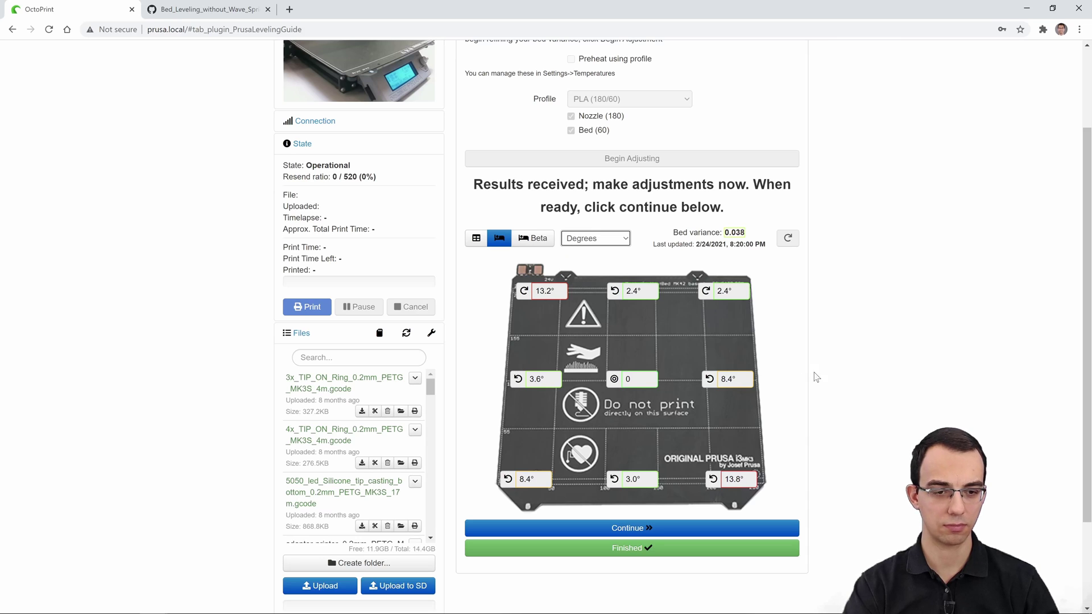
- Continue to another mesh level measurement and review the new bed variance and corrections
{"action": "left_click", "coordinate": [678, 528]}
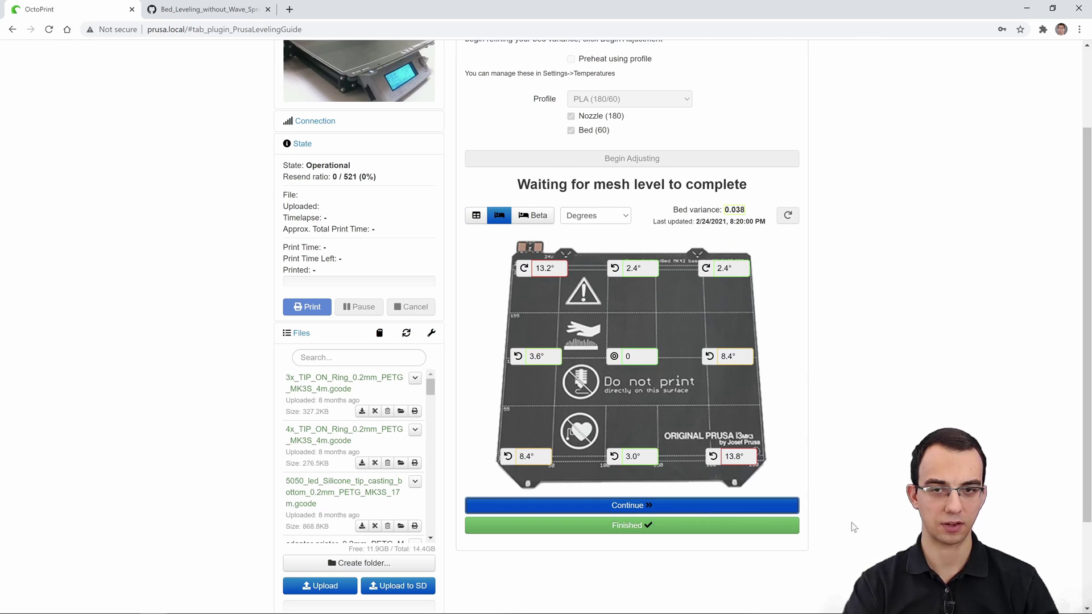
{"action": "scroll", "coordinate": [864, 484], "scroll_direction": "up", "scroll_amount": 2}
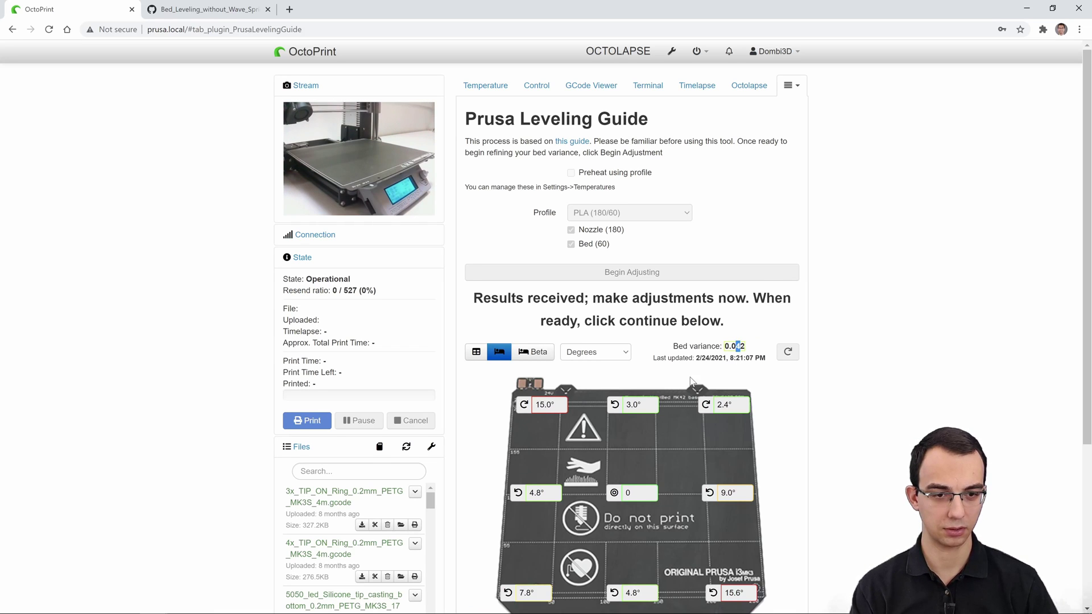
{"action": "scroll", "coordinate": [692, 380], "scroll_direction": "down", "scroll_amount": 2}
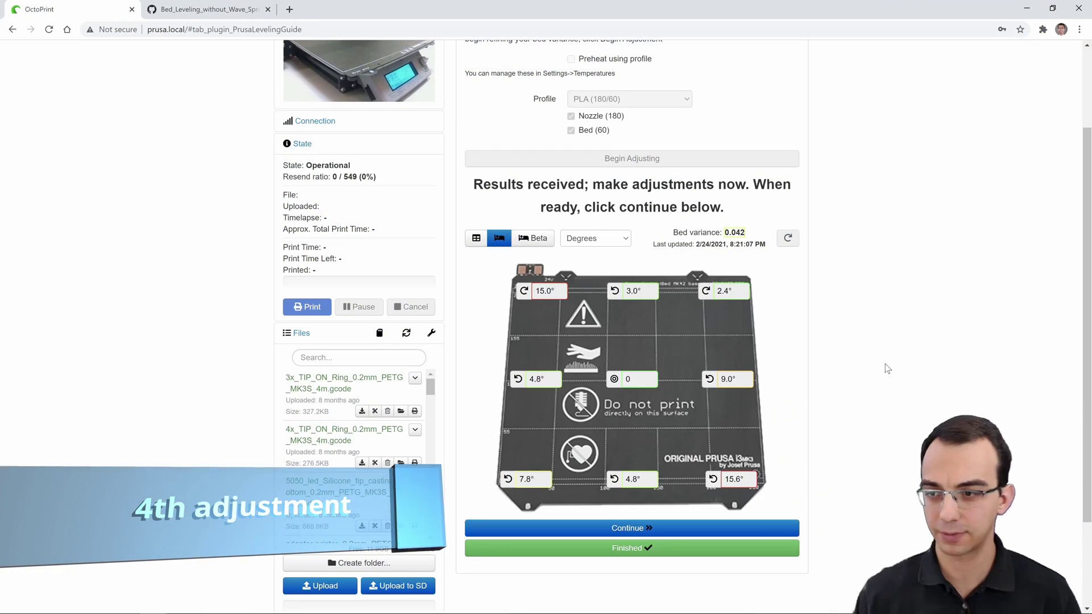
- Continue the leveling process after the fourth bed adjustment and check the newly measured corrections
{"action": "scroll", "coordinate": [636, 478], "scroll_direction": "down", "scroll_amount": 1}
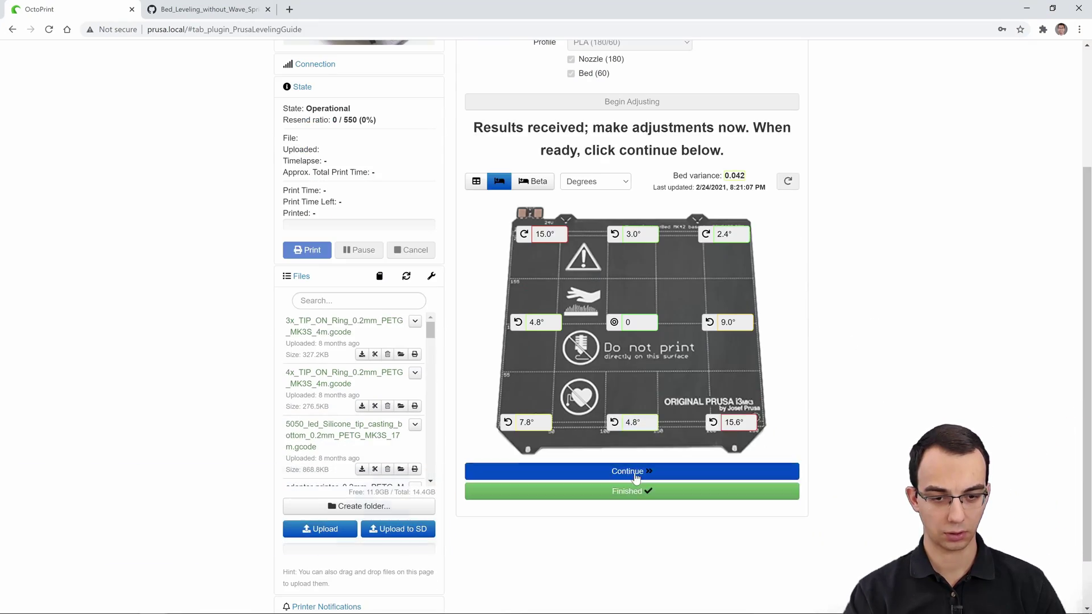
{"action": "left_click", "coordinate": [636, 478]}
{"action": "scroll", "coordinate": [896, 540], "scroll_direction": "up", "scroll_amount": 3}
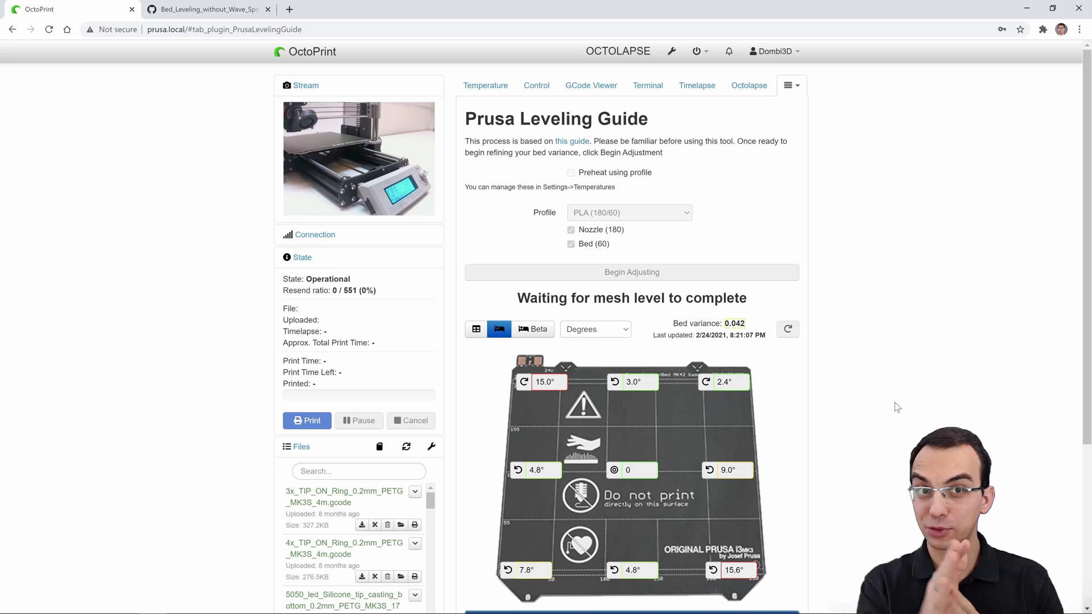
{"action": "scroll", "coordinate": [789, 391], "scroll_direction": "down", "scroll_amount": 1}
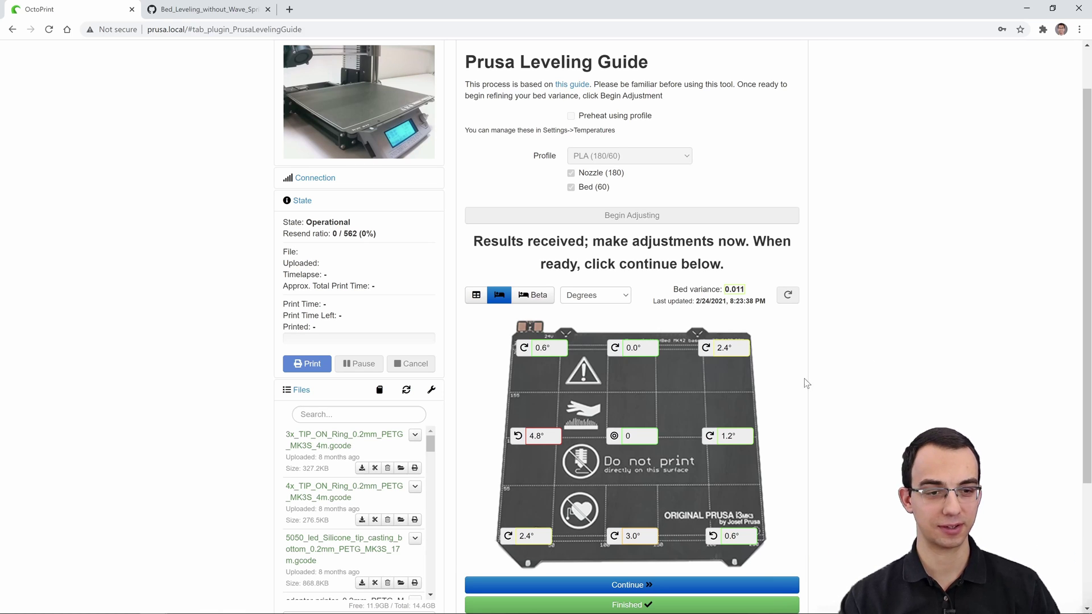
- Display the bed corrections as raw values, switch the units back to degrees and review the bed view
{"action": "scroll", "coordinate": [804, 378], "scroll_direction": "up", "scroll_amount": 1}
{"action": "scroll", "coordinate": [663, 437], "scroll_direction": "down", "scroll_amount": 1}
{"action": "left_click", "coordinate": [595, 295]}
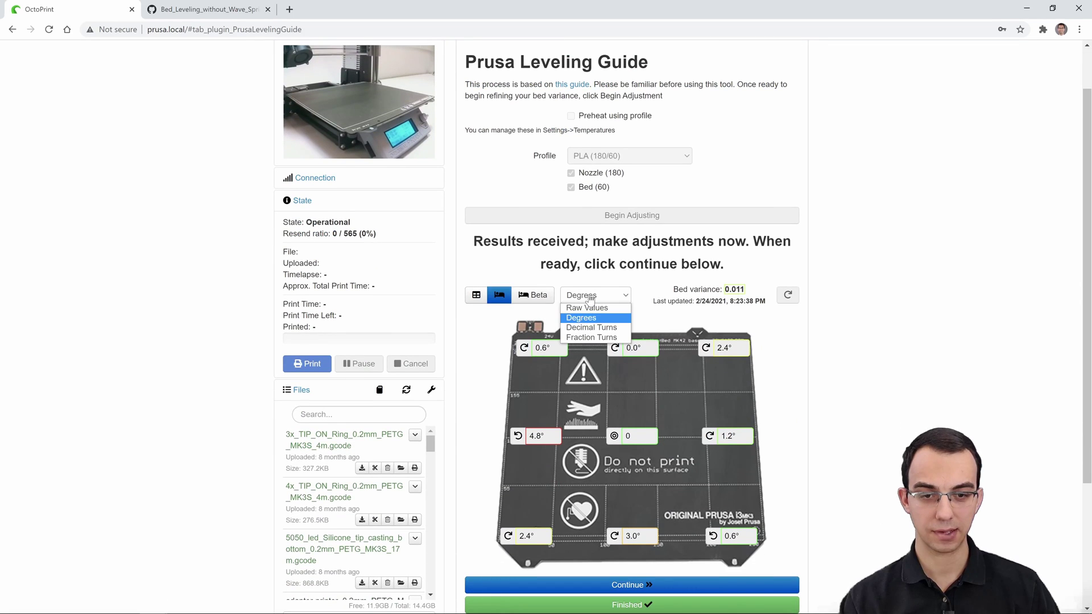
{"action": "left_click", "coordinate": [597, 306]}
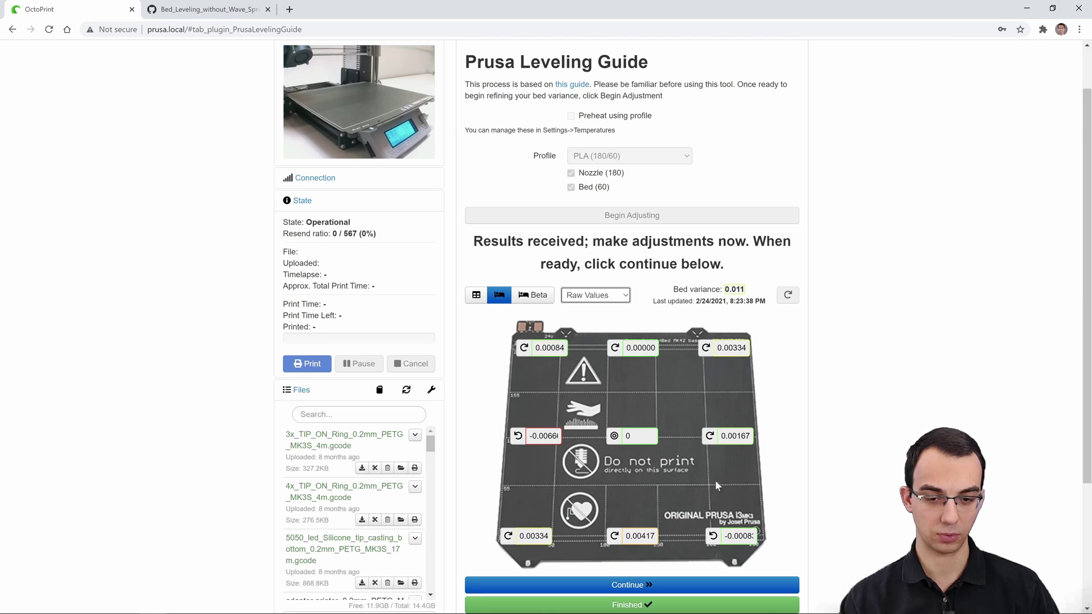
{"action": "scroll", "coordinate": [812, 412], "scroll_direction": "up", "scroll_amount": 1}
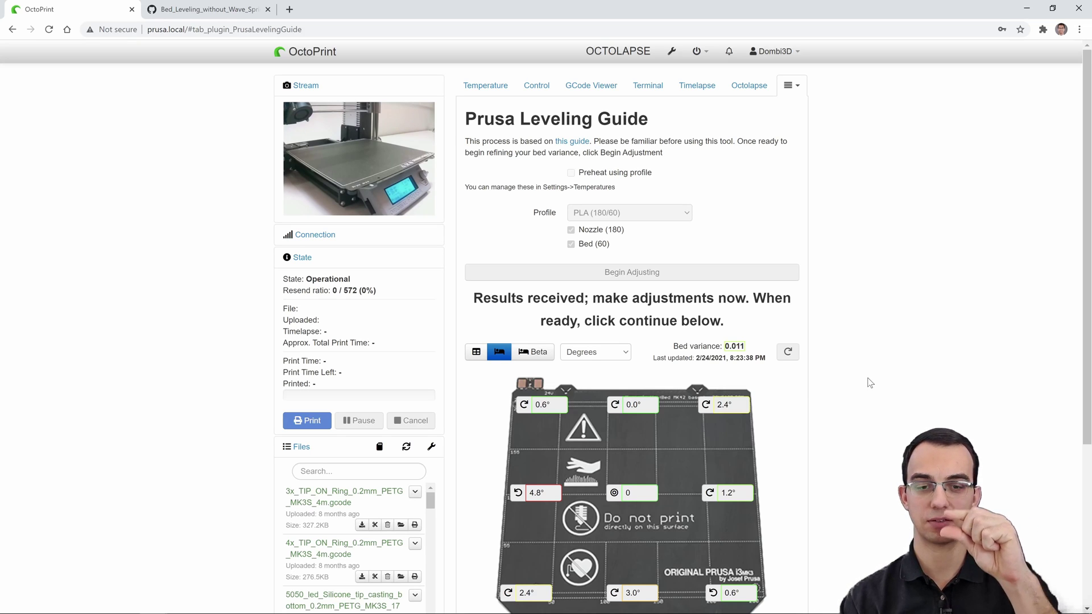
{"action": "scroll", "coordinate": [891, 293], "scroll_direction": "down", "scroll_amount": 2}
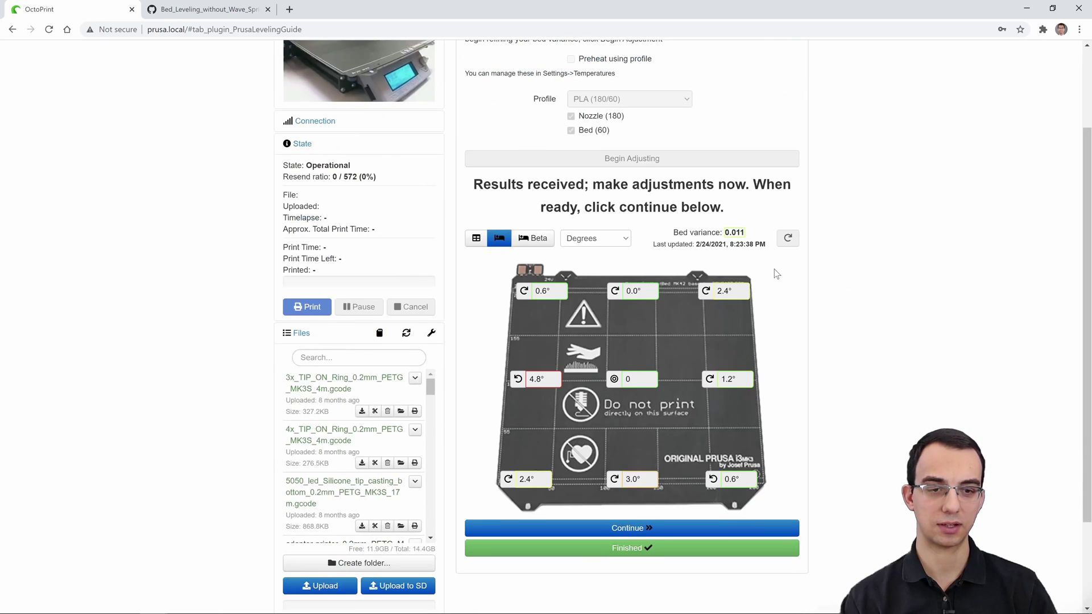
{"action": "scroll", "coordinate": [815, 447], "scroll_direction": "up", "scroll_amount": 1}
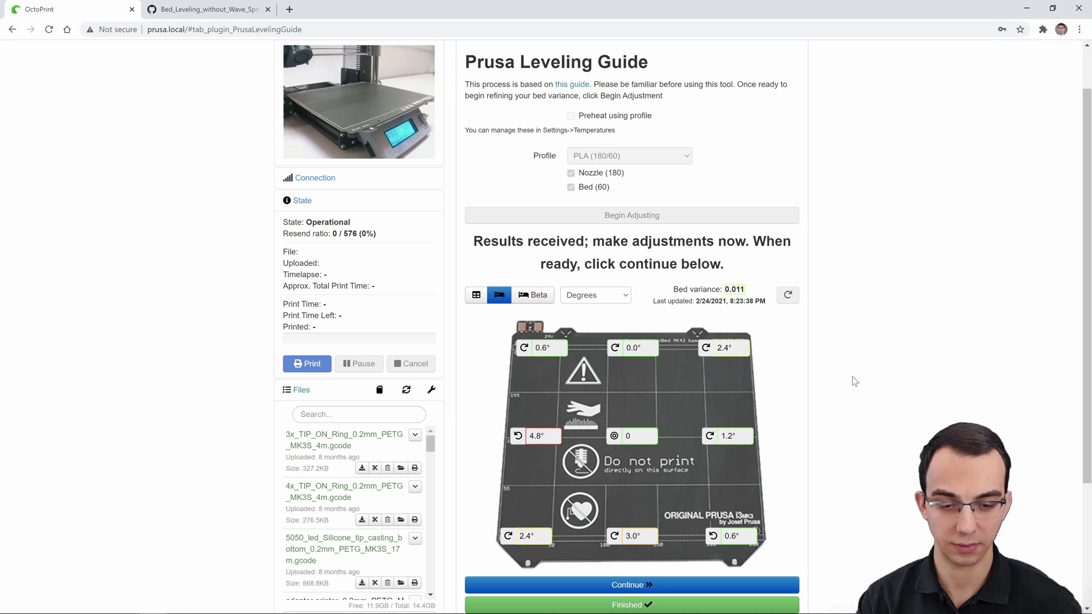
- Reconnect the offline printer with the existing connection settings and continue the leveling guide to a new mesh measurement
{"action": "scroll", "coordinate": [250, 226], "scroll_direction": "up", "scroll_amount": 1}
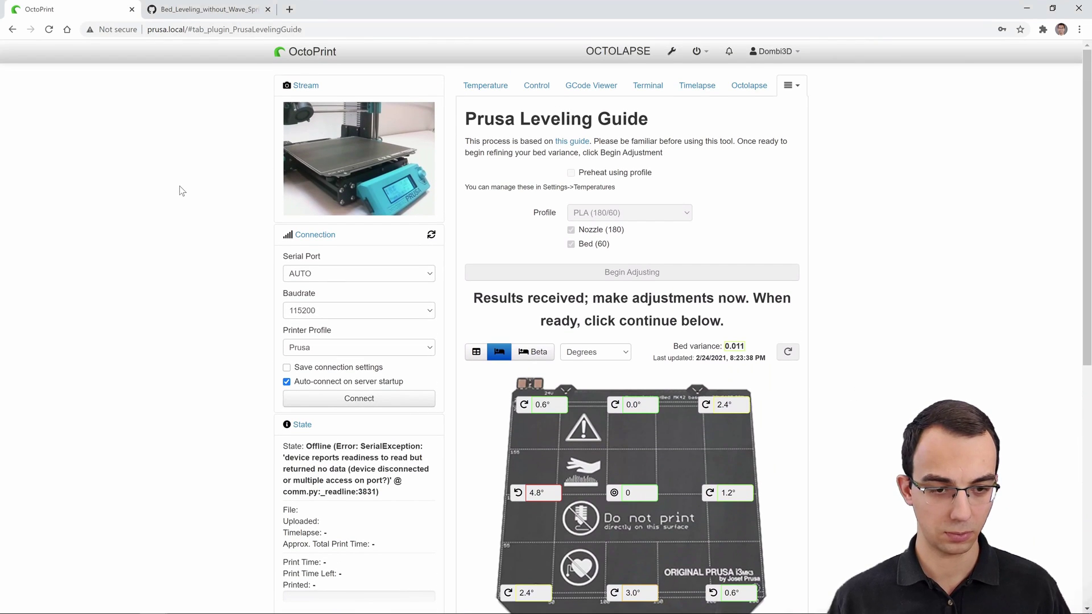
{"action": "left_click", "coordinate": [340, 400]}
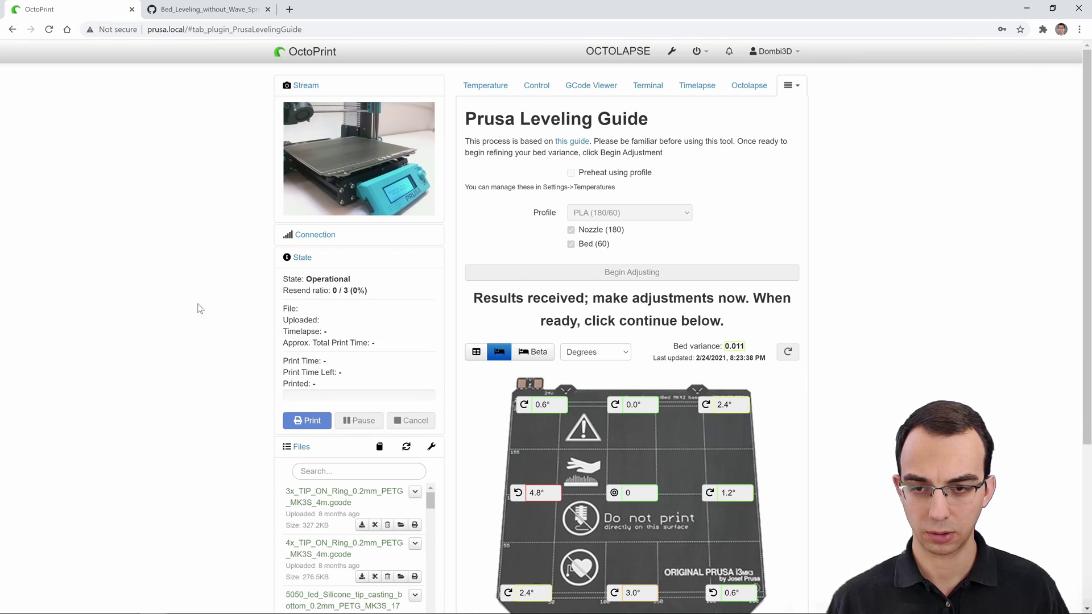
{"action": "scroll", "coordinate": [888, 331], "scroll_direction": "down", "scroll_amount": 1}
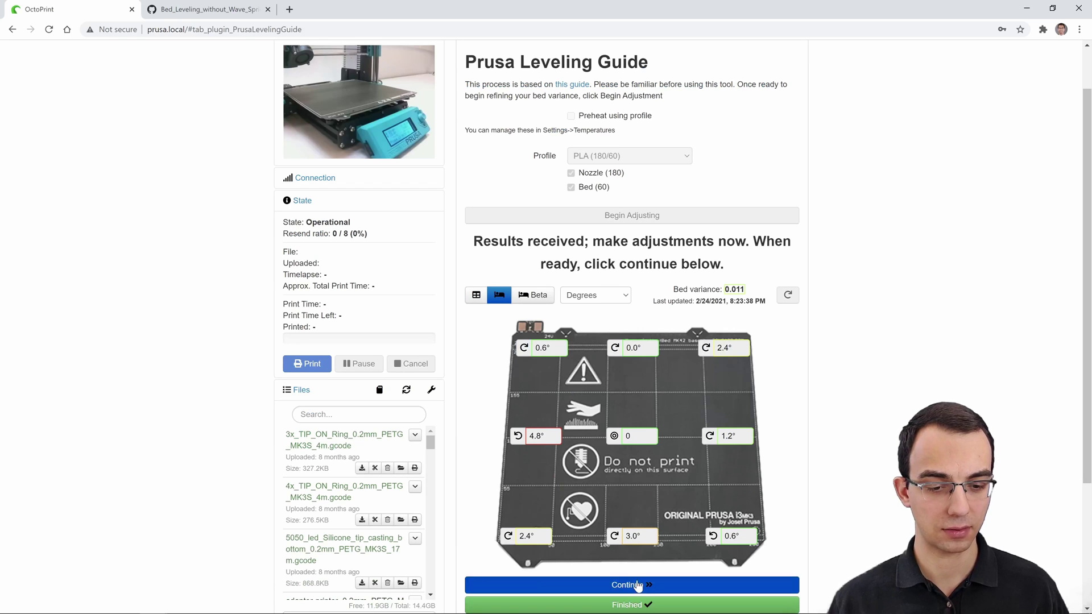
{"action": "left_click", "coordinate": [623, 585]}
{"action": "scroll", "coordinate": [797, 497], "scroll_direction": "up", "scroll_amount": 1}
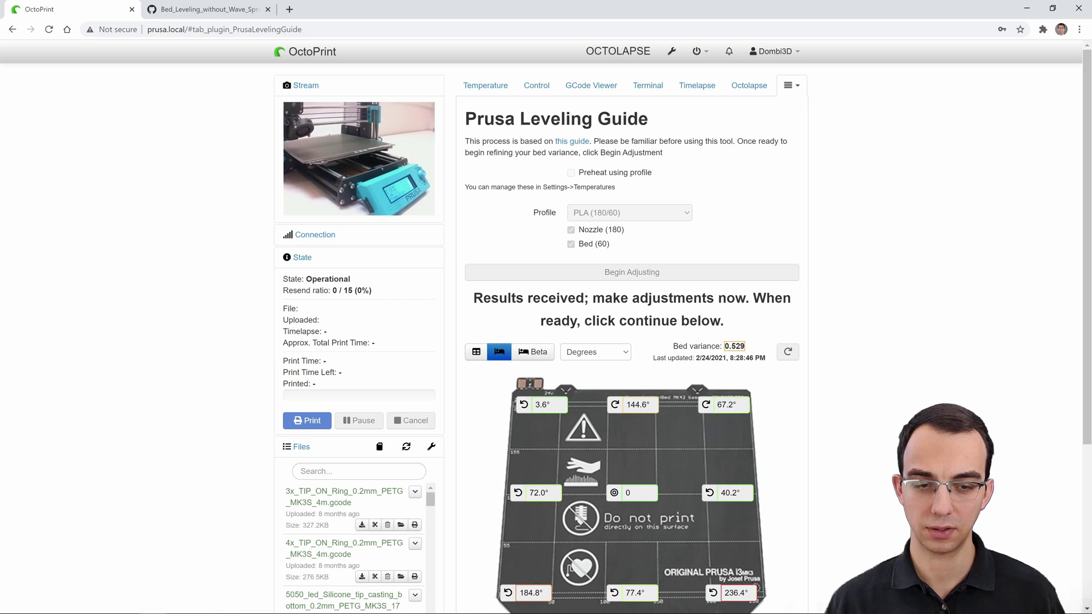
- Review the new screw corrections on the bed view and continue to the next mesh level measurement
{"action": "scroll", "coordinate": [704, 359], "scroll_direction": "down", "scroll_amount": 1}
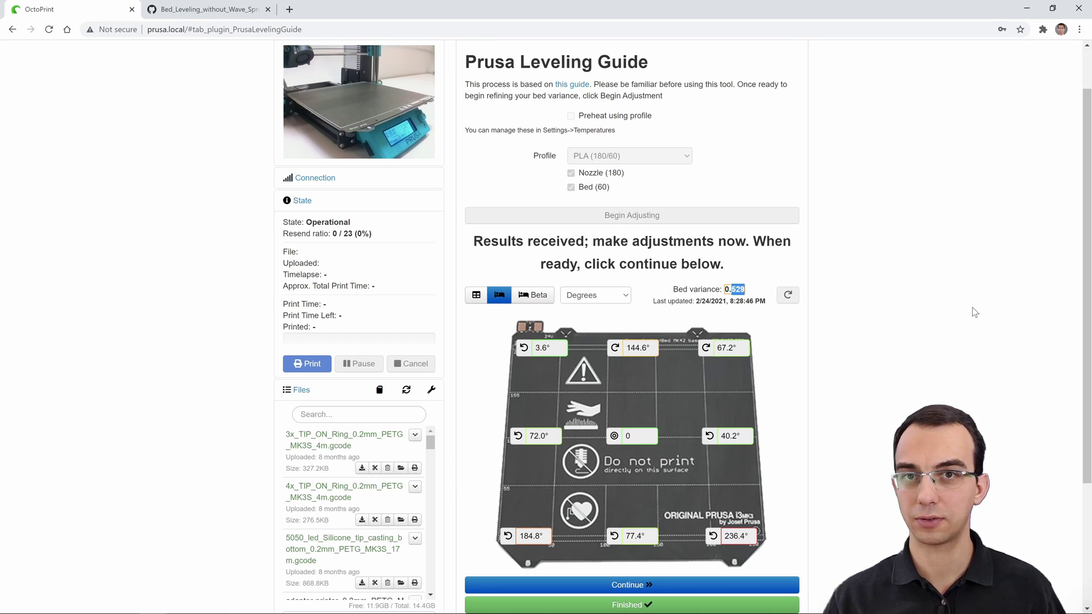
{"action": "left_click", "coordinate": [628, 584]}
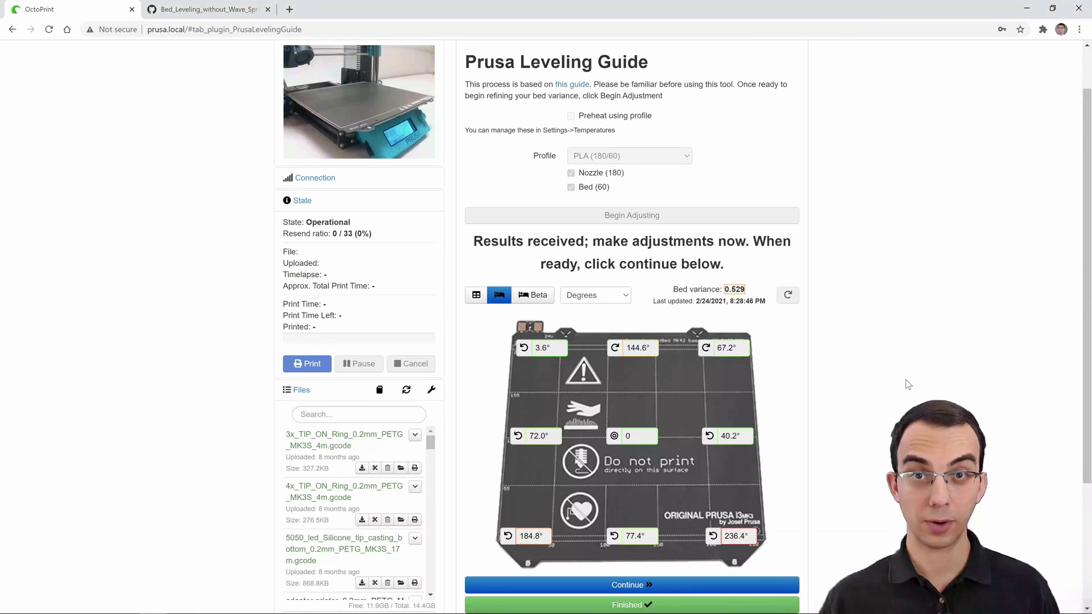